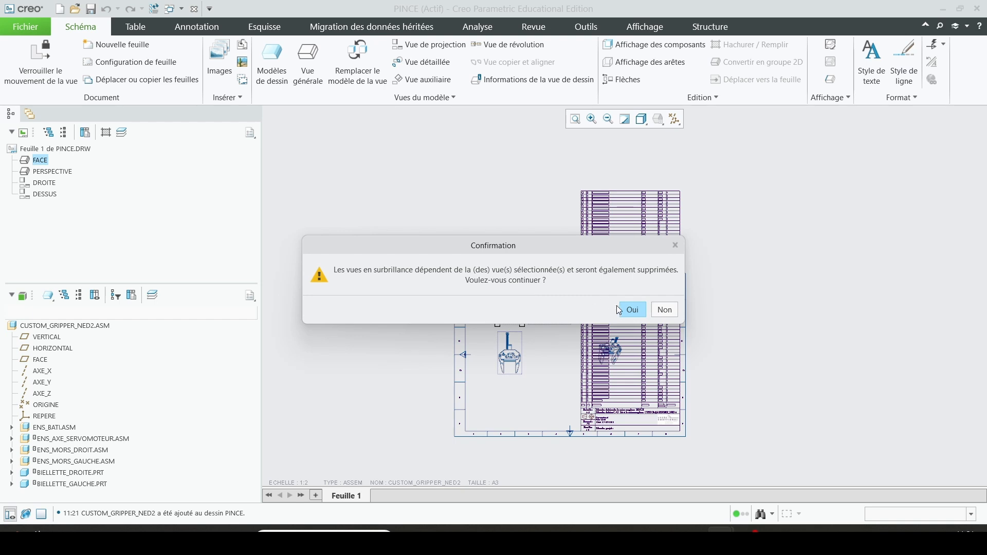
Step: Delete the FACE view with its dependent views and move the PERSPECTIVE view into the sheet's empty area beside the parts list
left_click(630, 309)
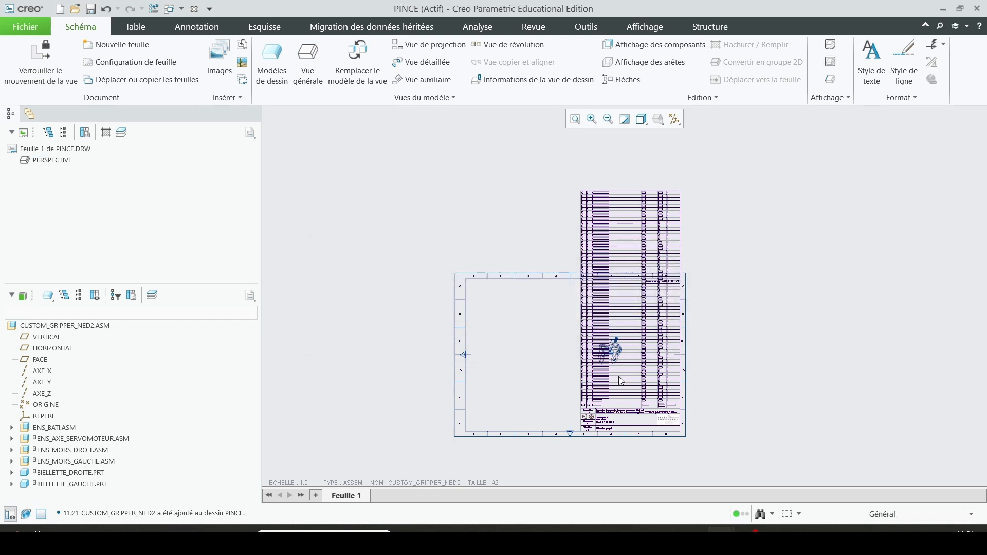
left_click(614, 352)
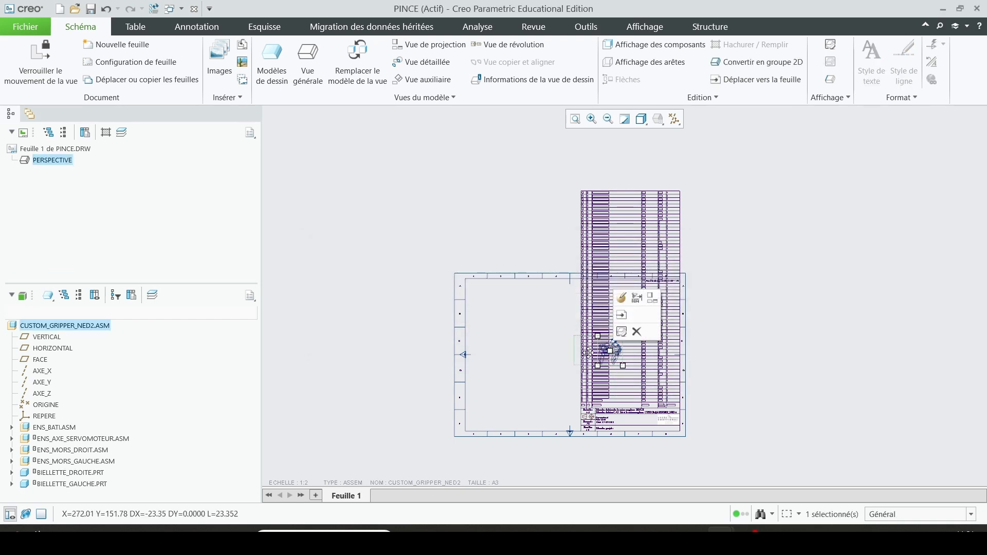
left_click_drag(615, 352, 522, 349)
scroll(500, 419, "up", 3)
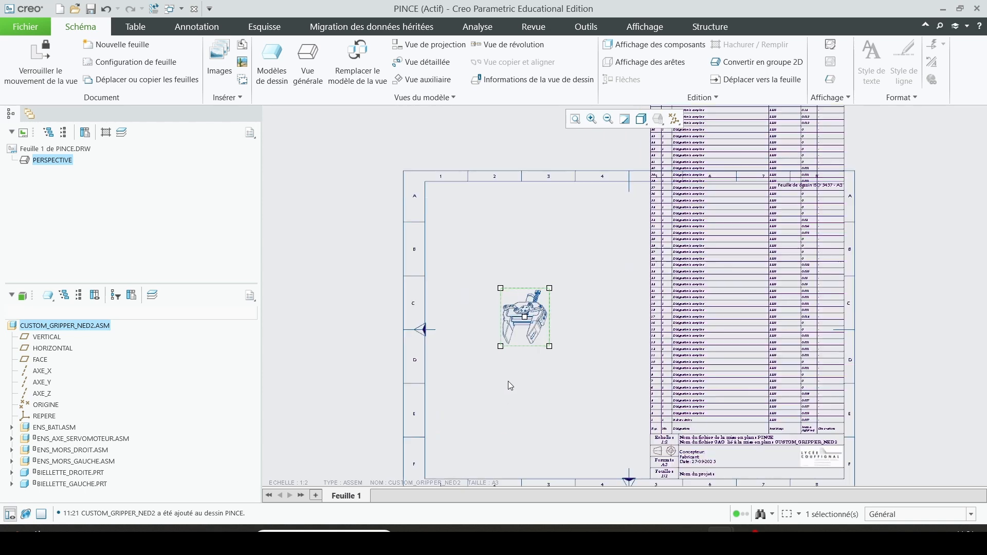
Step: Set the drawing sheet's scale to 3/2
double_click(304, 482)
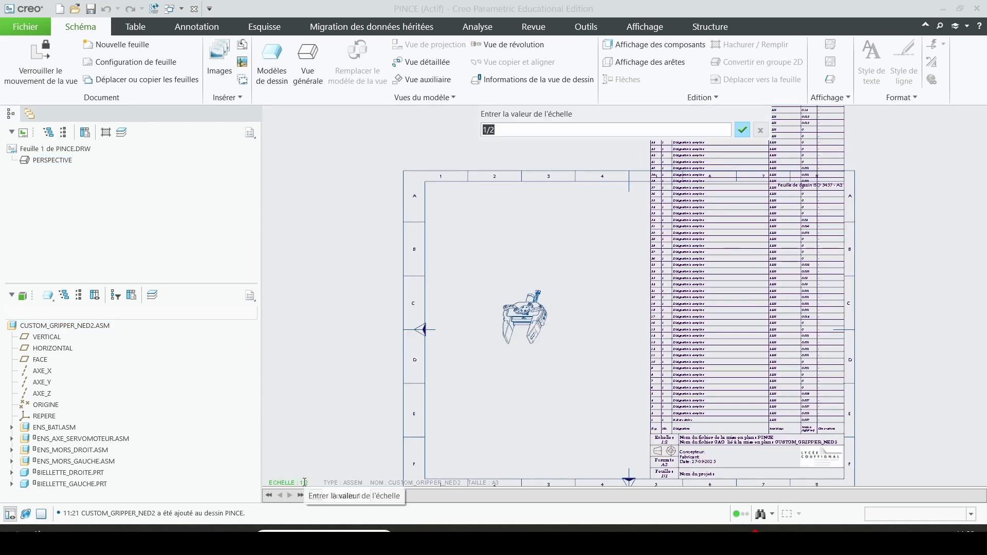
type("3/2")
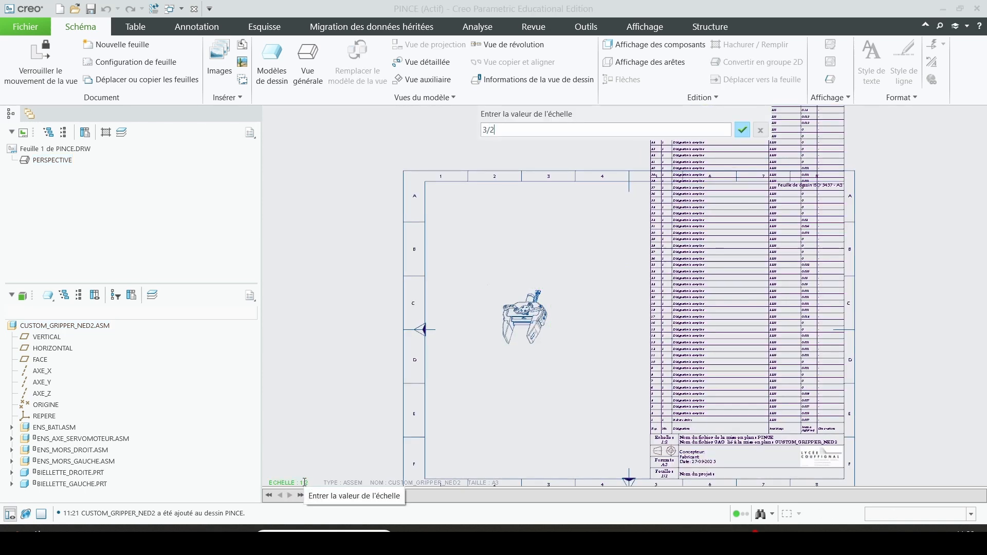
key("Return")
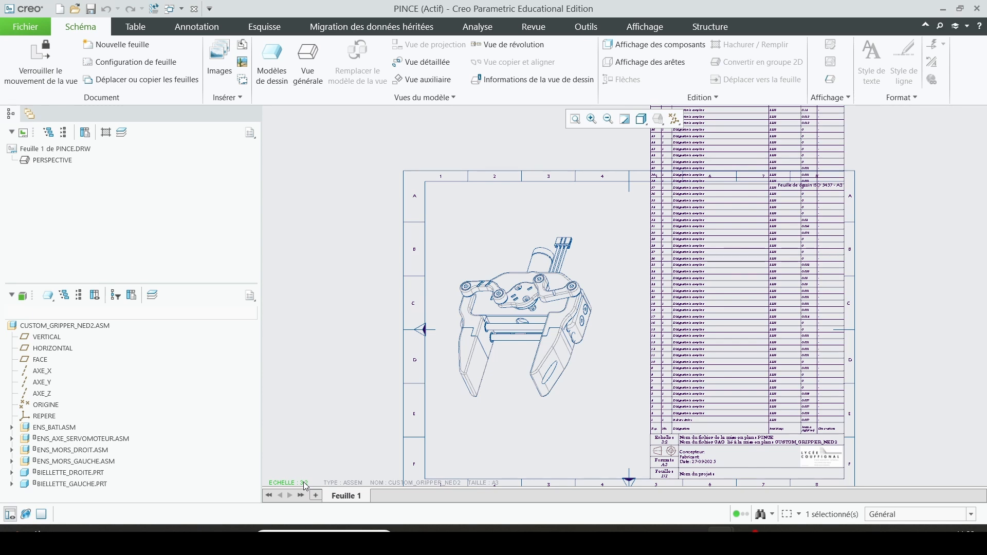
Step: Orient the PERSPECTIVE view to the saved model view VUE
double_click(508, 329)
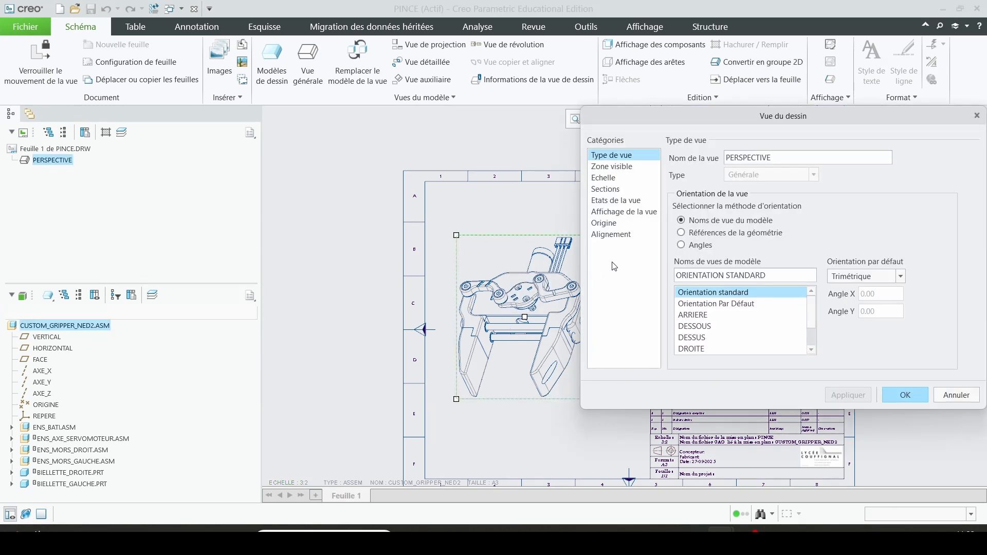
scroll(780, 336, "down", 2)
left_click(711, 349)
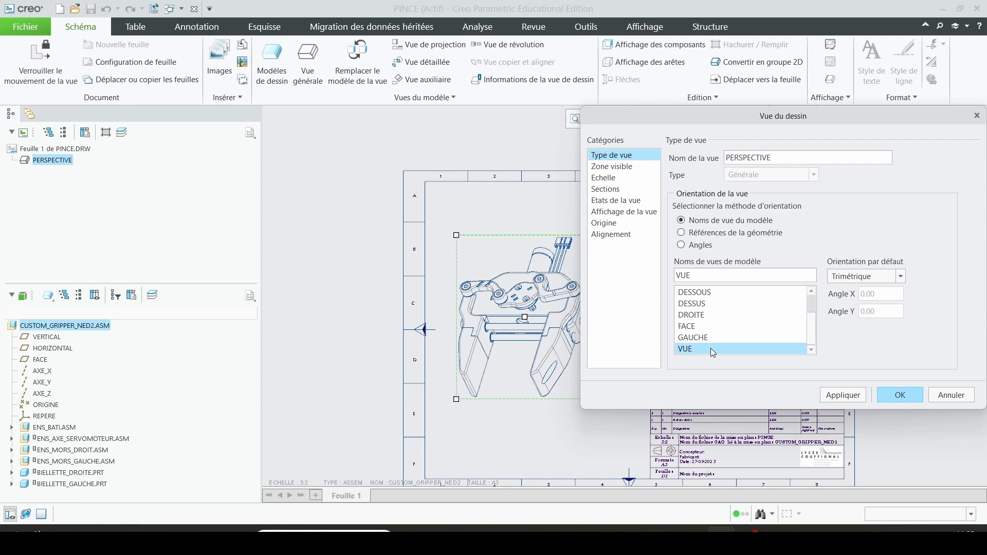
left_click(837, 398)
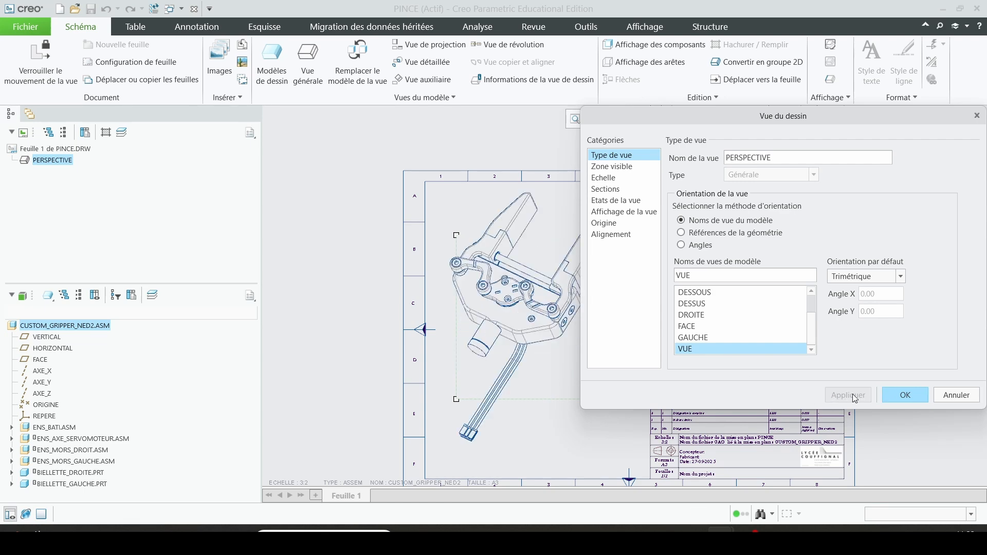
left_click(912, 394)
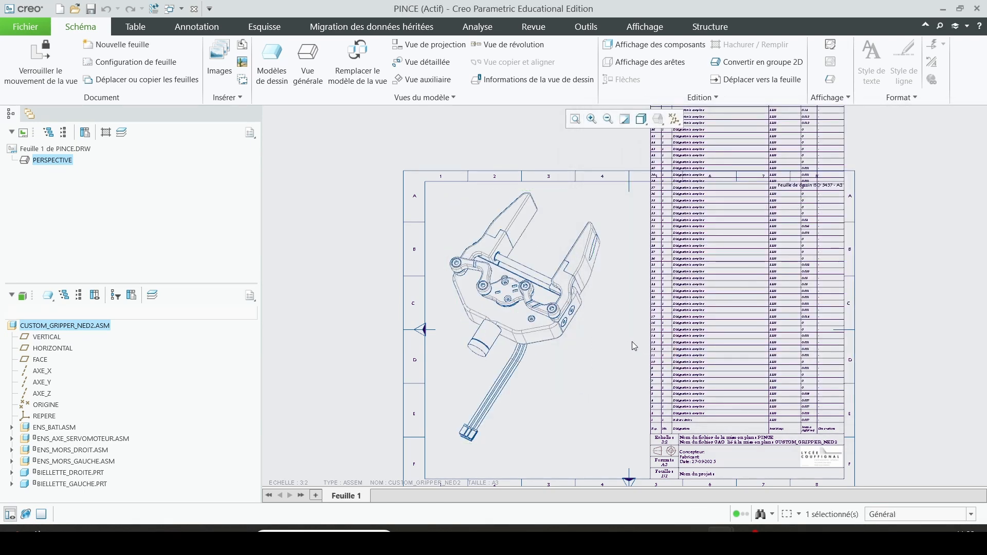
Step: Show the parameter columns in the model tree and set the DESIGNATION of BIELLETTE_DROITE.PRT to "Biellette droite"
scroll(604, 365, "up", 1)
scroll(596, 381, "down", 3)
scroll(599, 382, "up", 1)
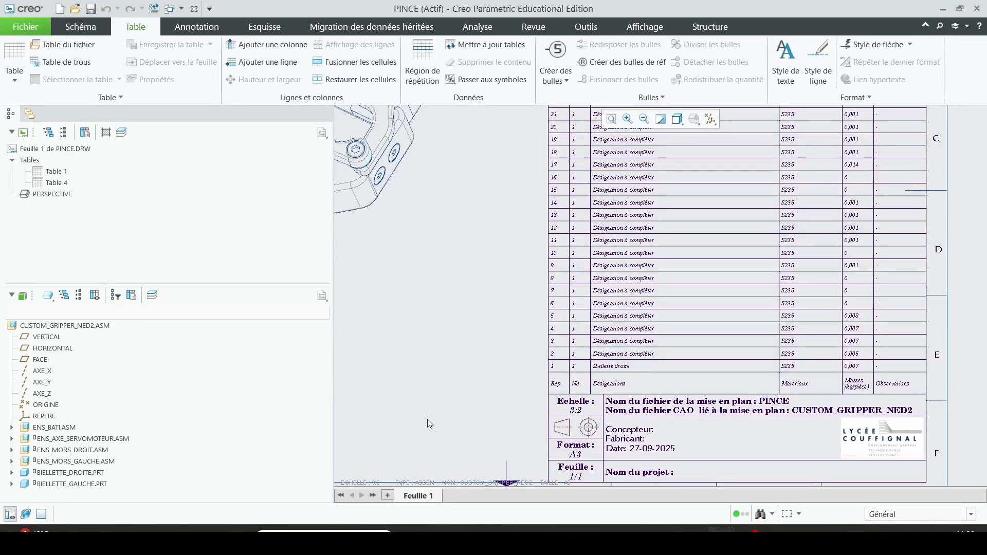
scroll(548, 429, "up", 2)
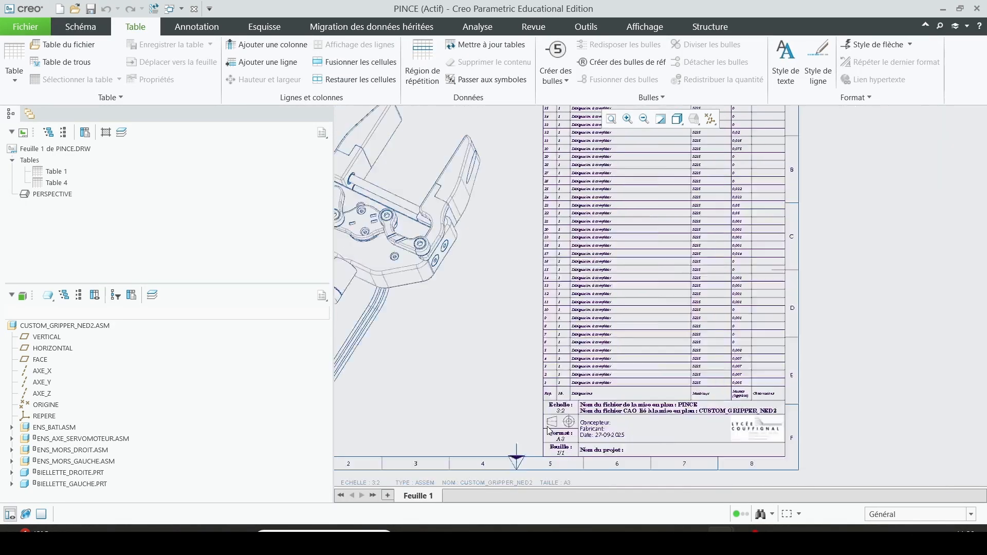
scroll(548, 429, "up", 3)
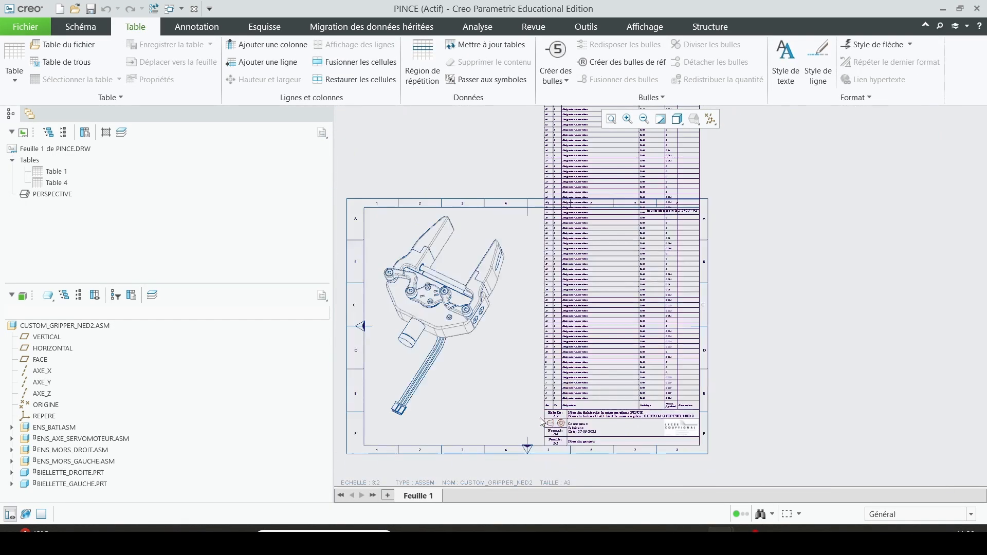
left_click(96, 296)
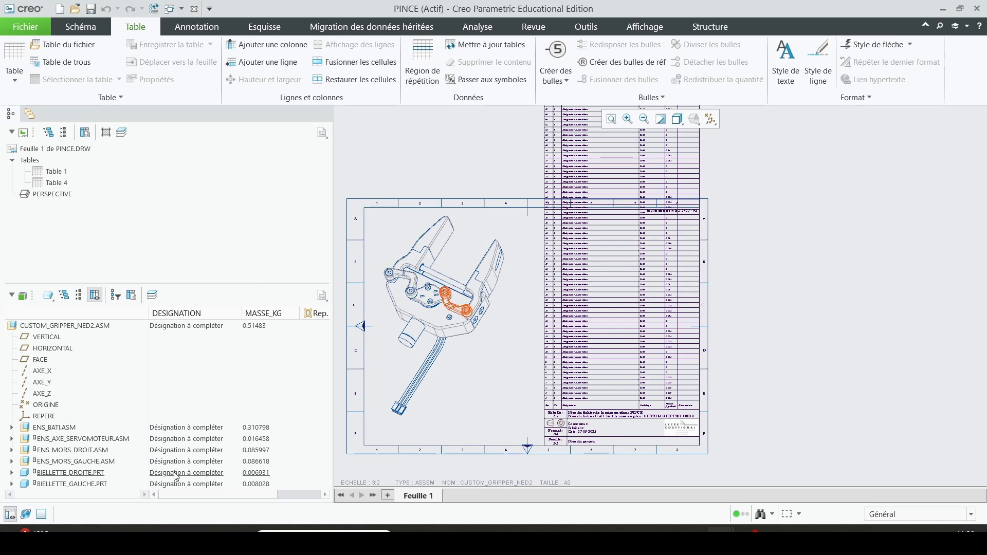
left_click(176, 474)
left_click_drag(231, 473, 140, 471)
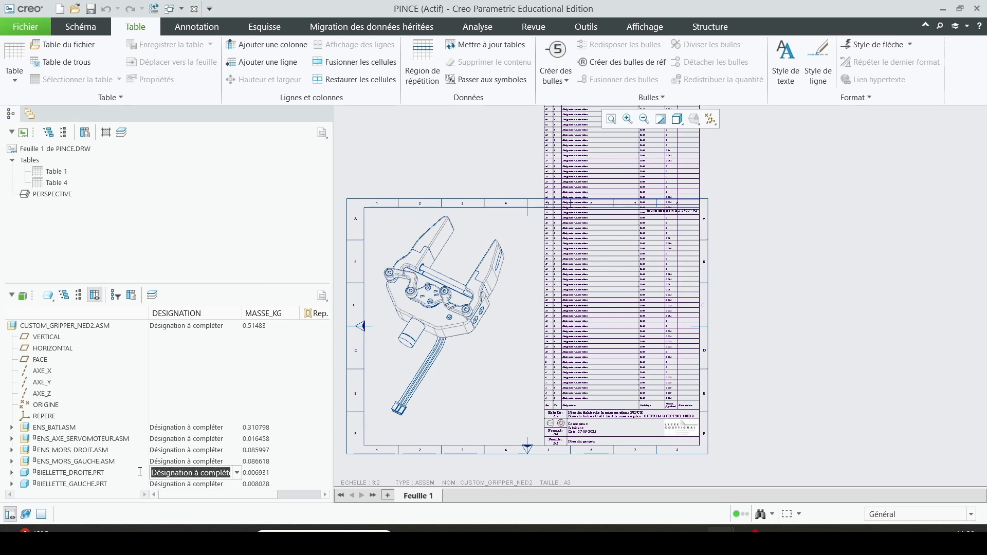
type("Bie")
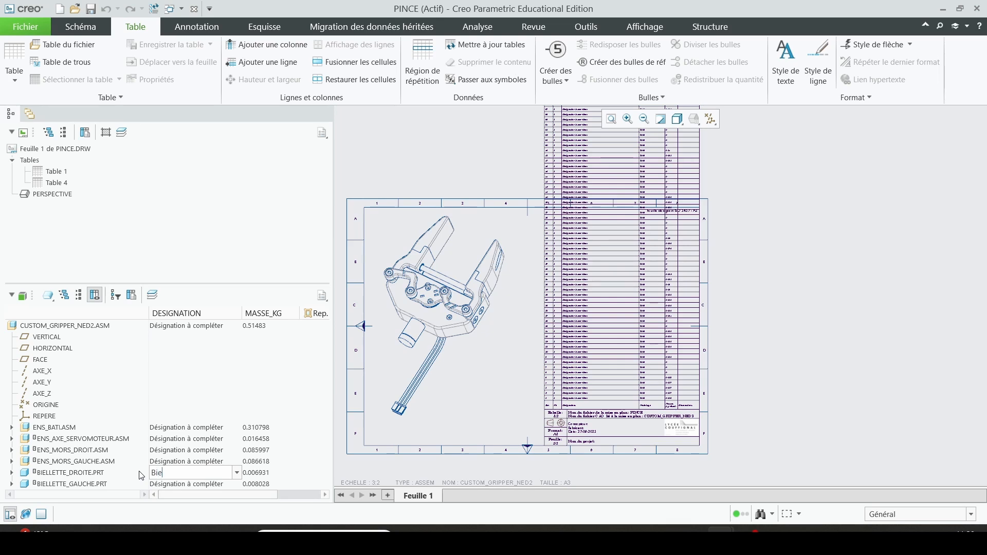
type("llette droite")
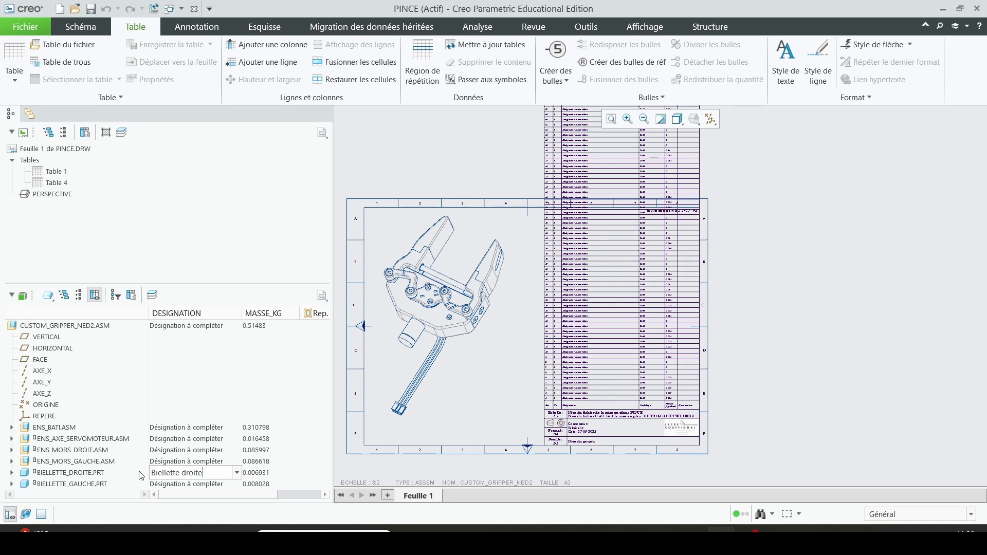
key("Return")
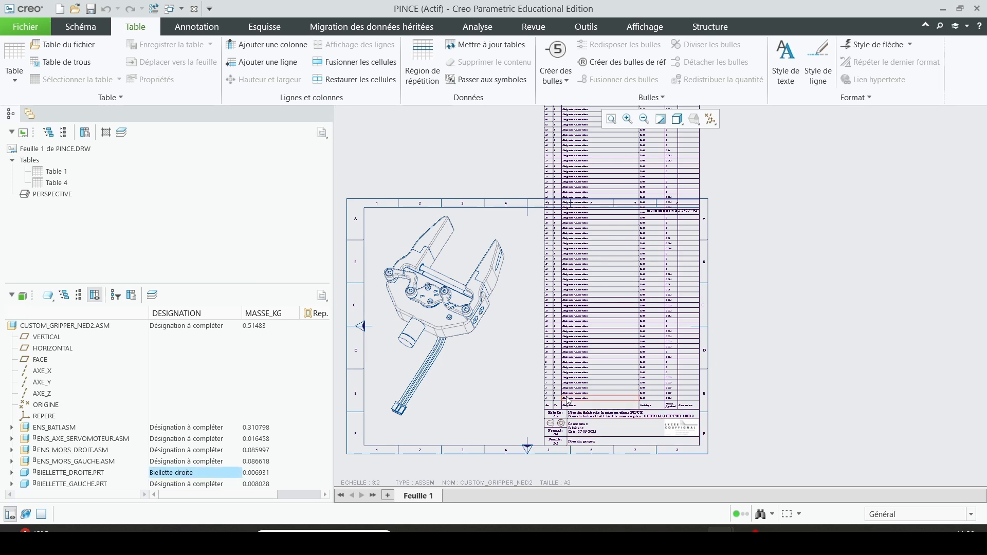
Step: Examine the parts list on the sheet, checking the designation in row 1 and the entries in the other rows
scroll(664, 428, "up", 5)
scroll(664, 424, "down", 1)
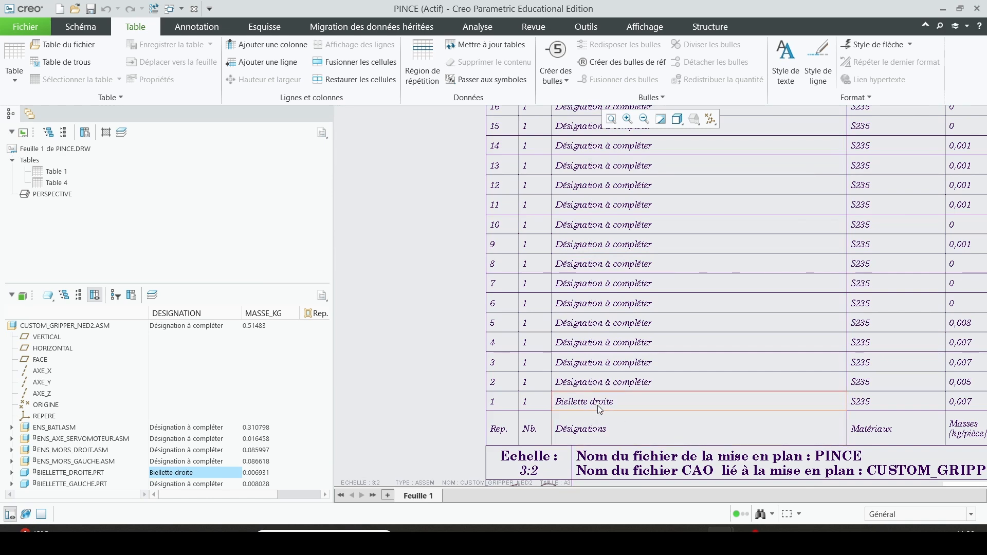
scroll(646, 381, "down", 1)
scroll(628, 386, "up", 1)
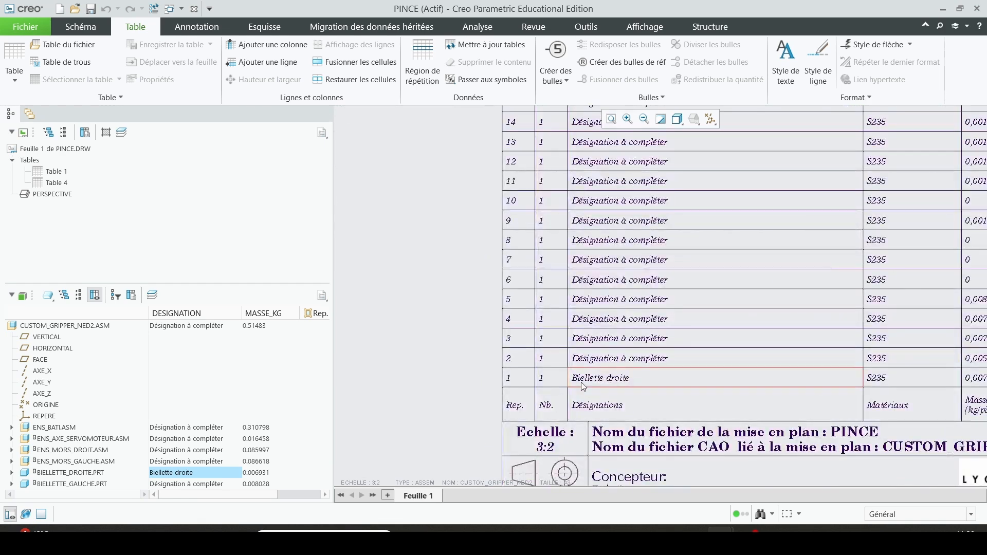
scroll(612, 386, "up", 2)
scroll(653, 370, "down", 8)
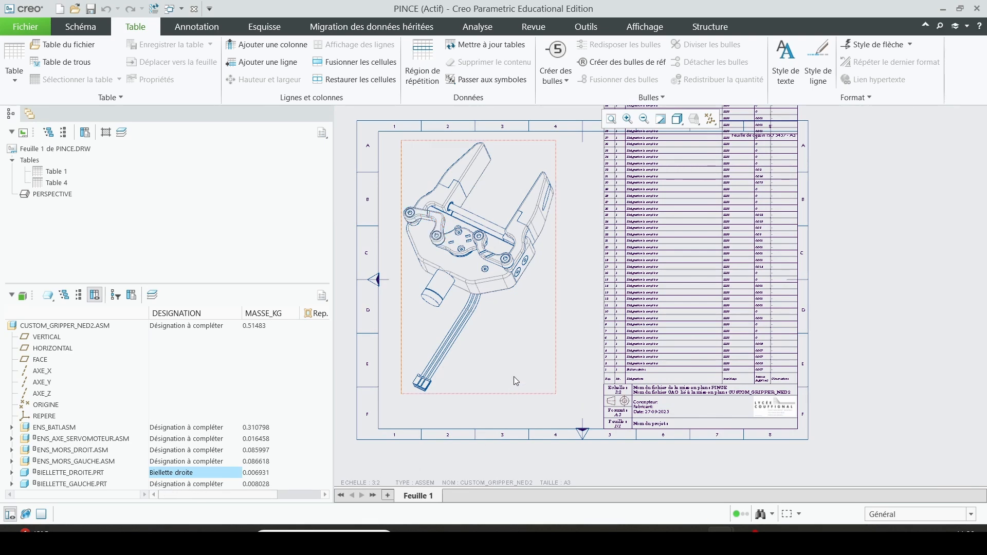
scroll(518, 412, "up", 3)
scroll(608, 273, "up", 2)
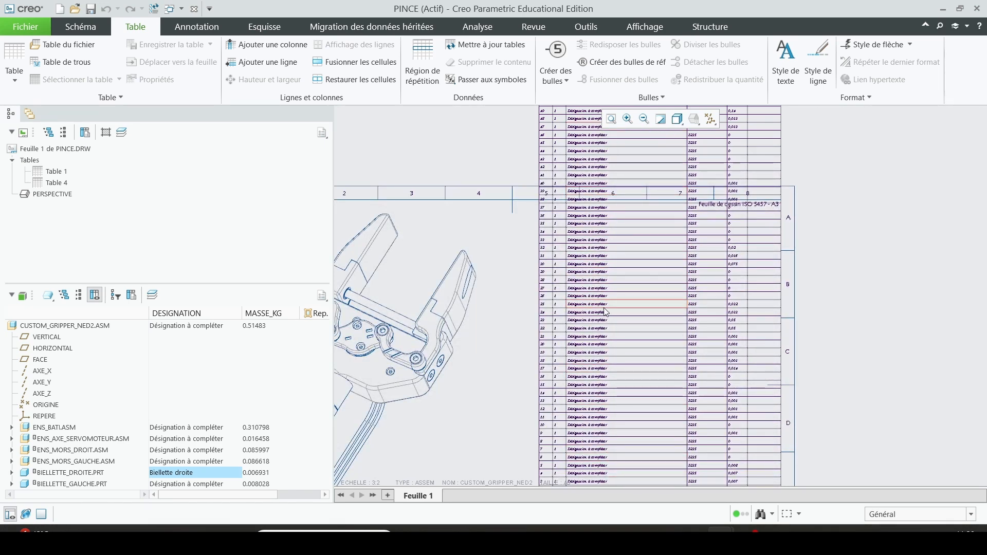
scroll(604, 329, "up", 2)
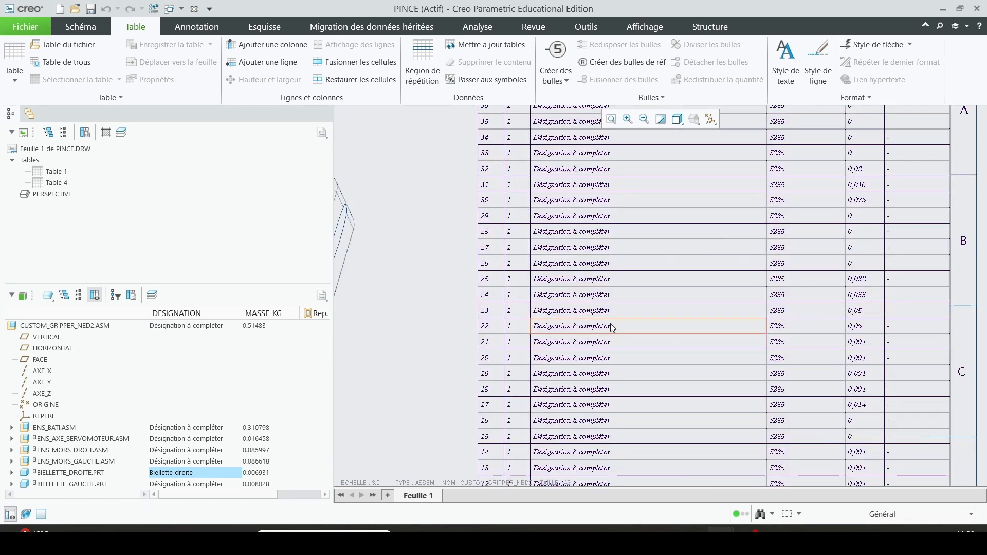
scroll(609, 322, "down", 3)
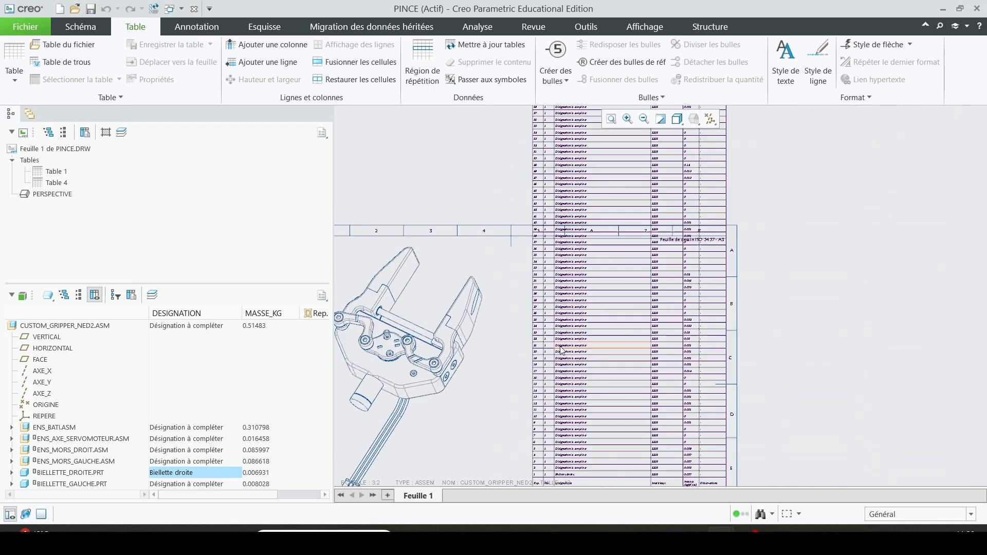
left_click(81, 27)
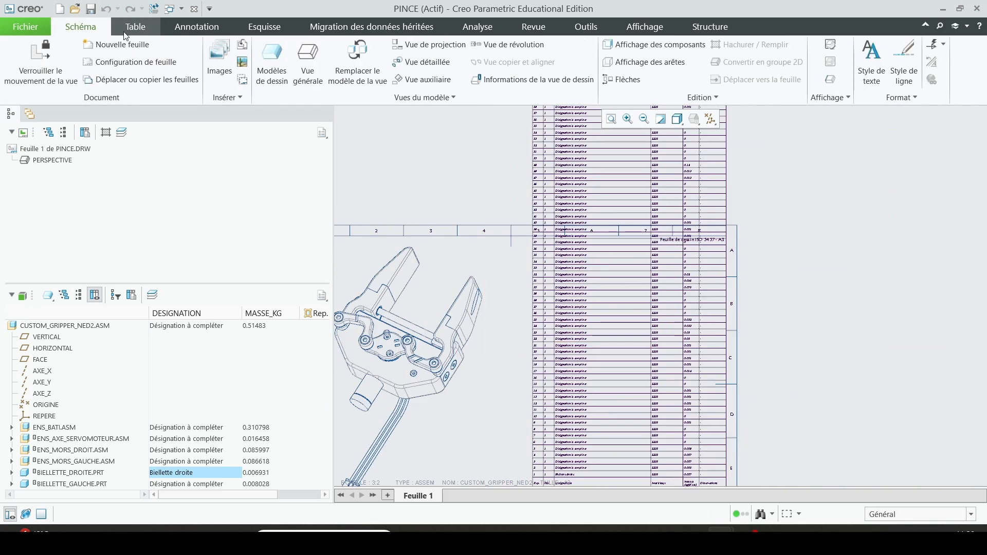
left_click(135, 26)
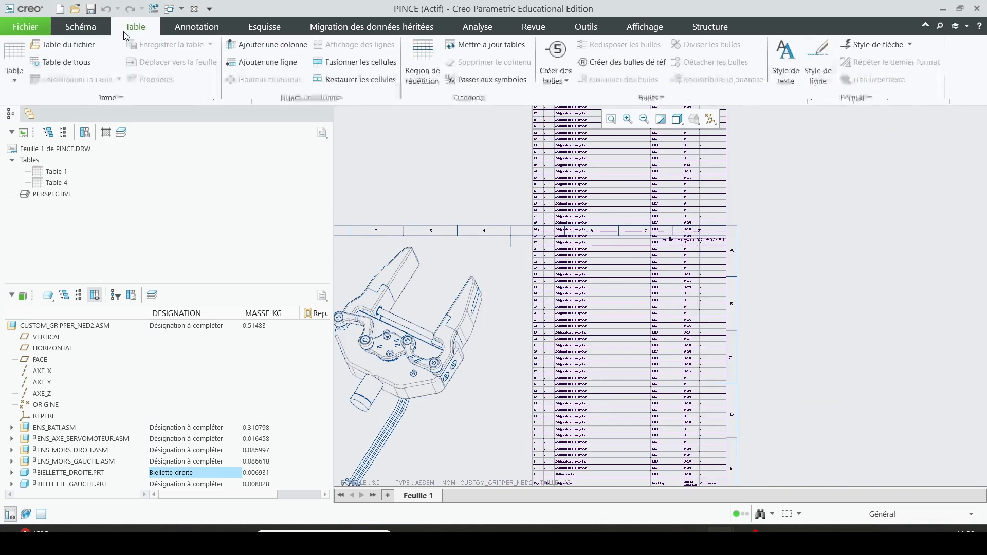
left_click(427, 57)
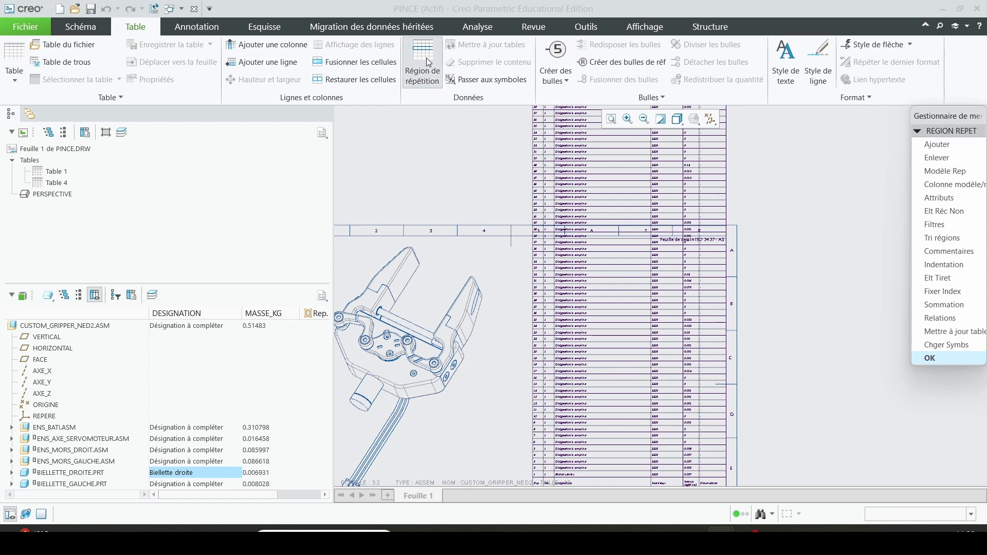
left_click(945, 228)
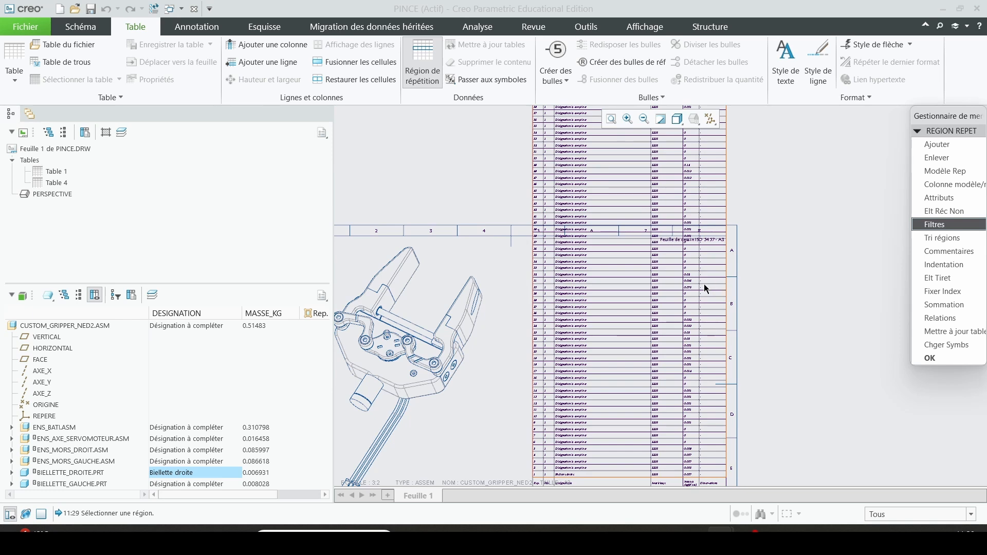
left_click(640, 283)
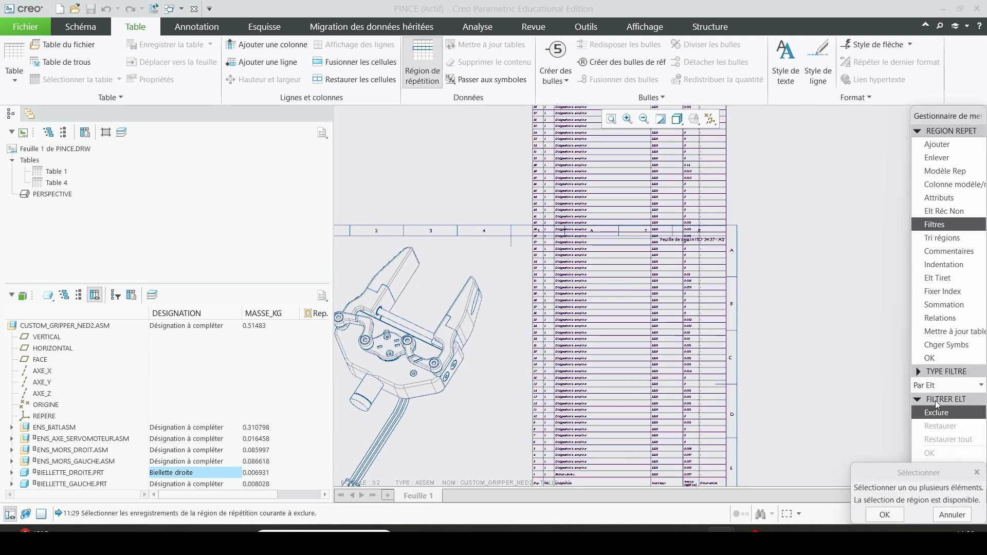
left_click(935, 399)
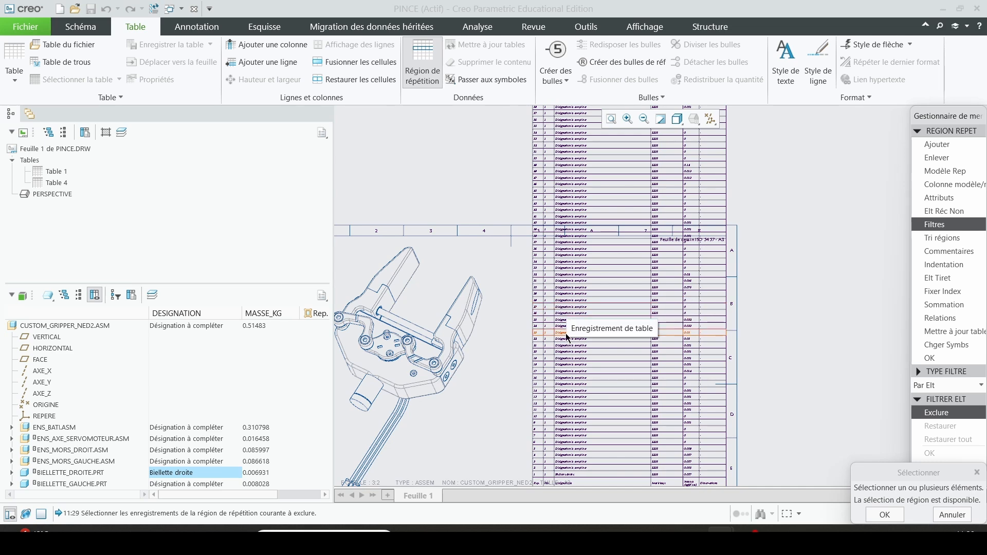
scroll(572, 396, "up", 5)
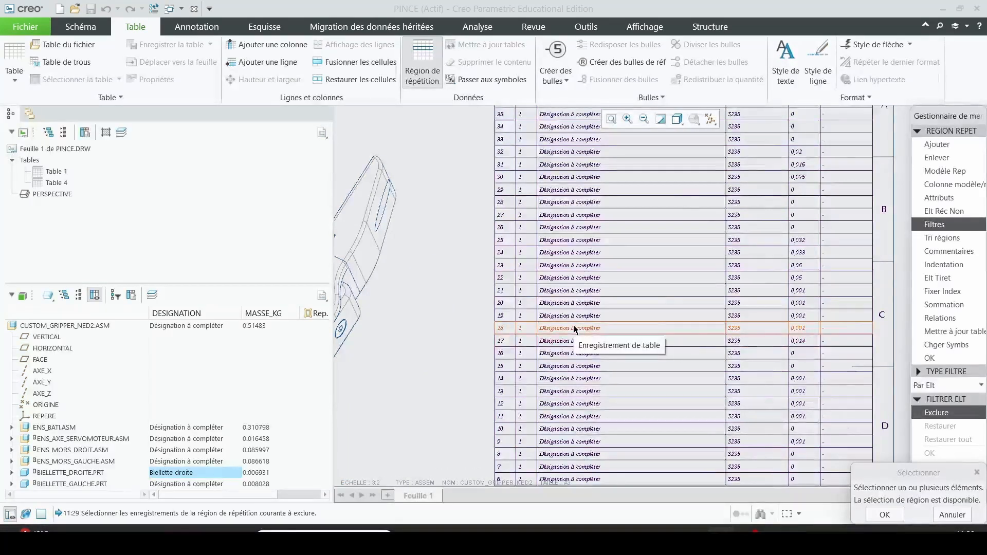
scroll(574, 330, "up", 1)
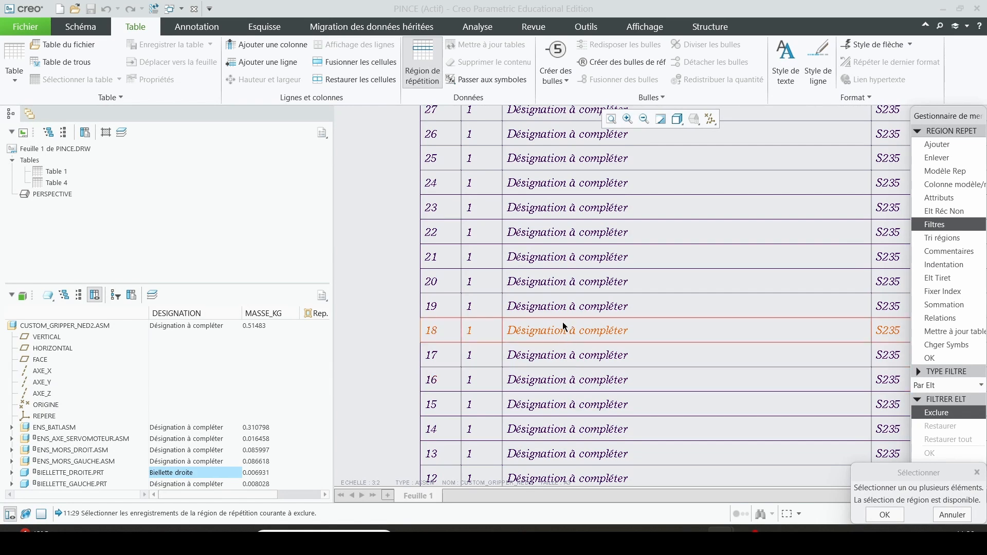
scroll(565, 328, "down", 5)
left_click(962, 515)
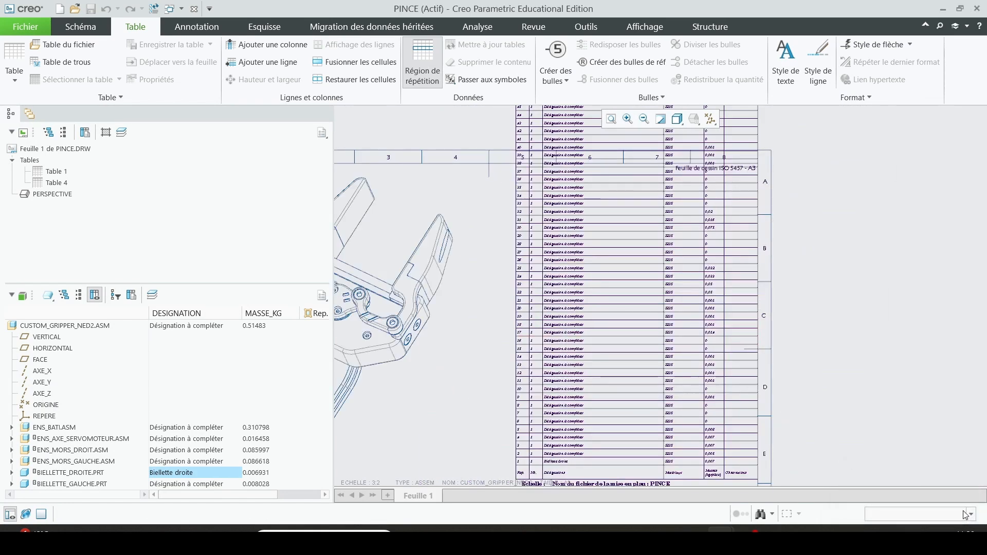
Step: Open the by-rule filters of the parts list's repeat region for editing
scroll(830, 389, "down", 2)
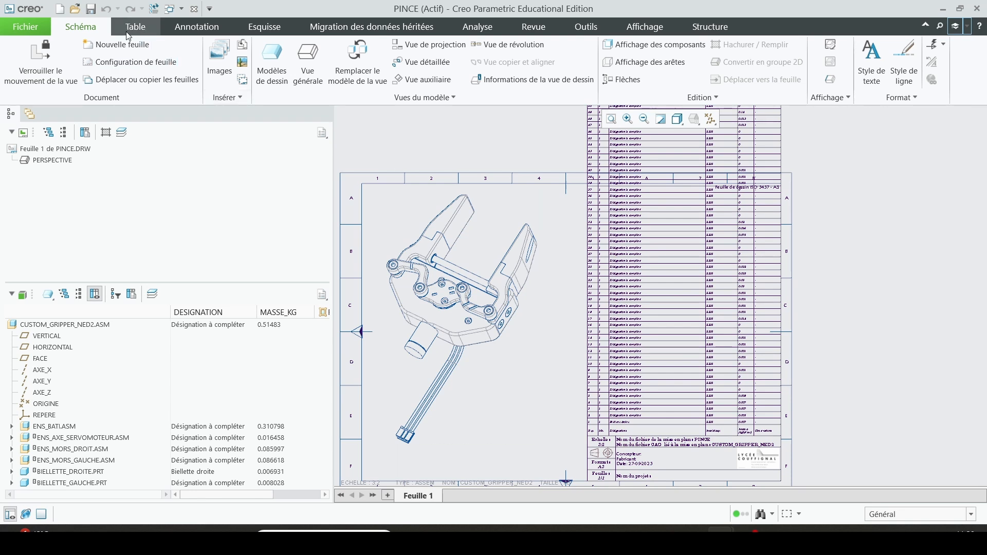
left_click(142, 26)
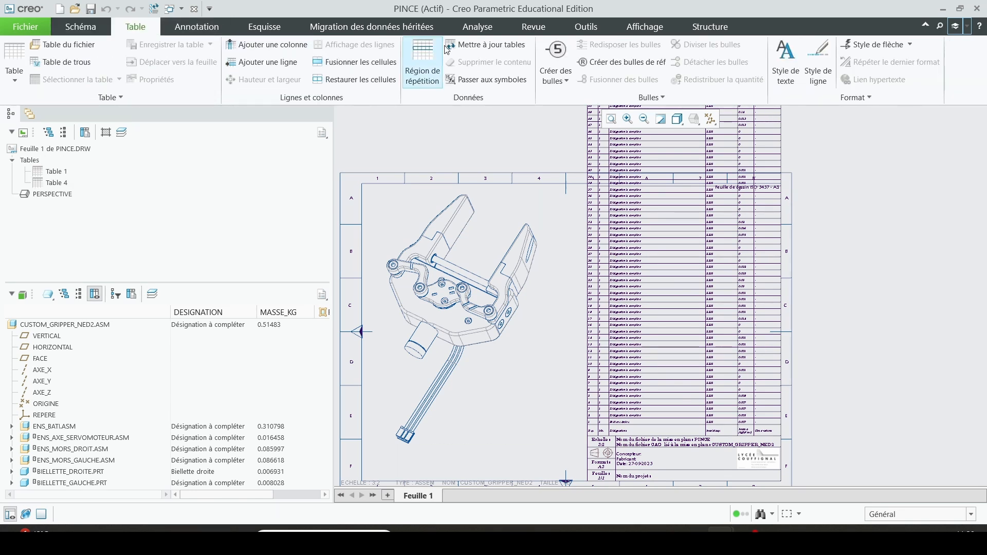
left_click(418, 58)
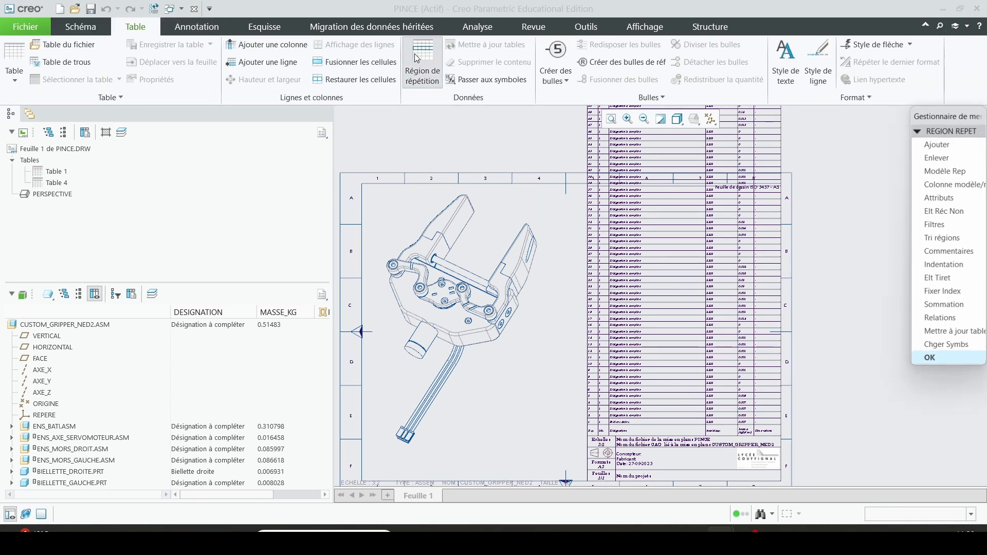
left_click(966, 231)
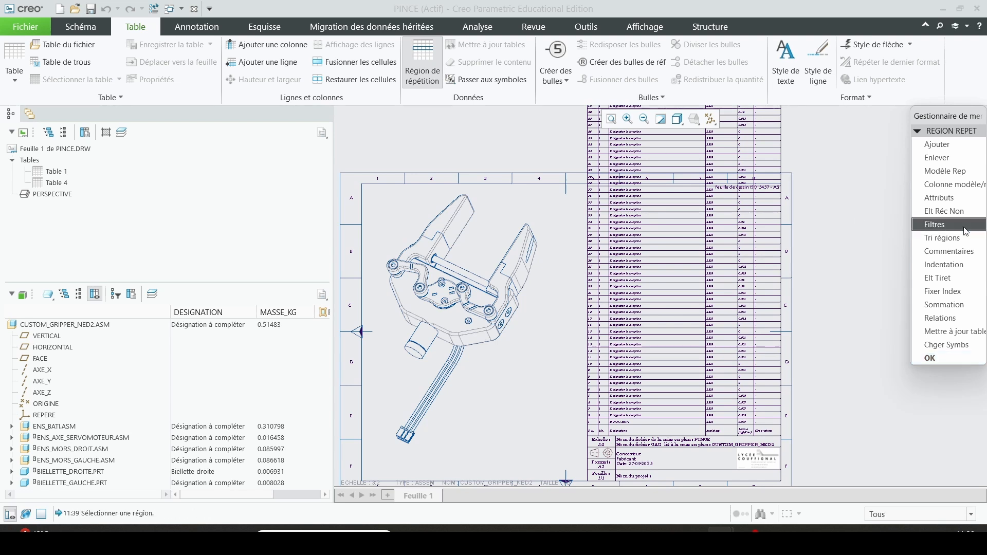
left_click(656, 306)
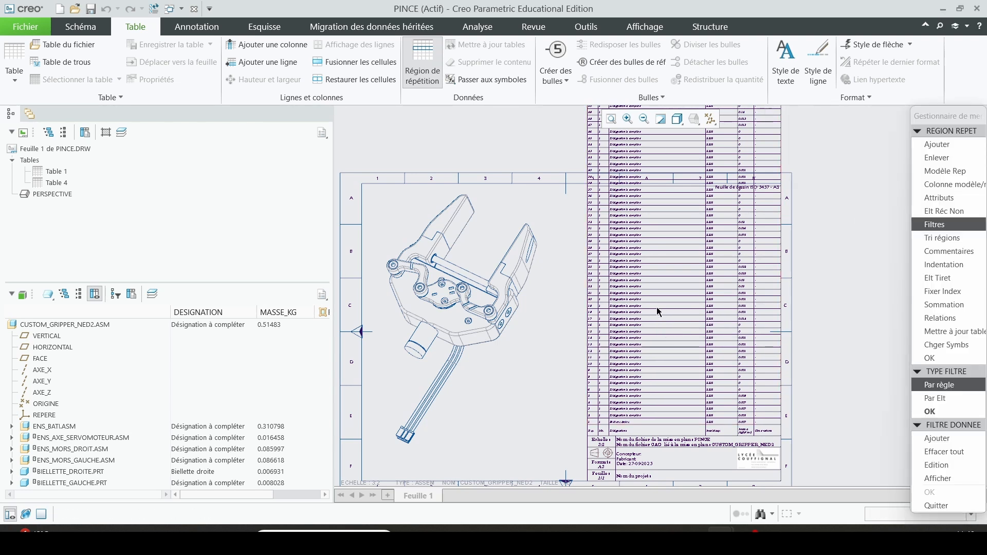
left_click(950, 390)
left_click(936, 465)
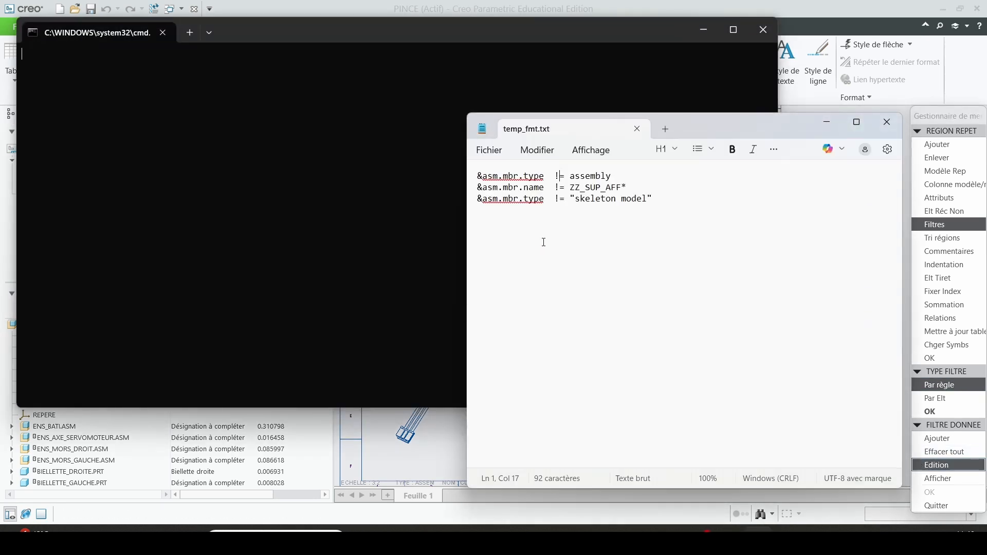
Step: Delete the "&asm.mbr.type != assembly" and "&asm.mbr.type != "skeleton model"" rules from the filter file
left_click_drag(721, 122, 642, 106)
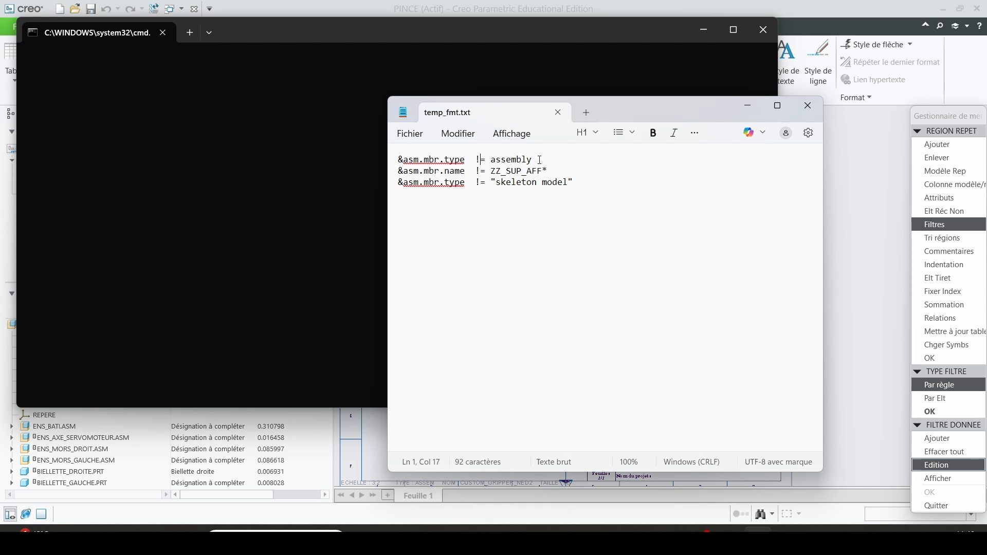
left_click_drag(536, 159, 376, 162)
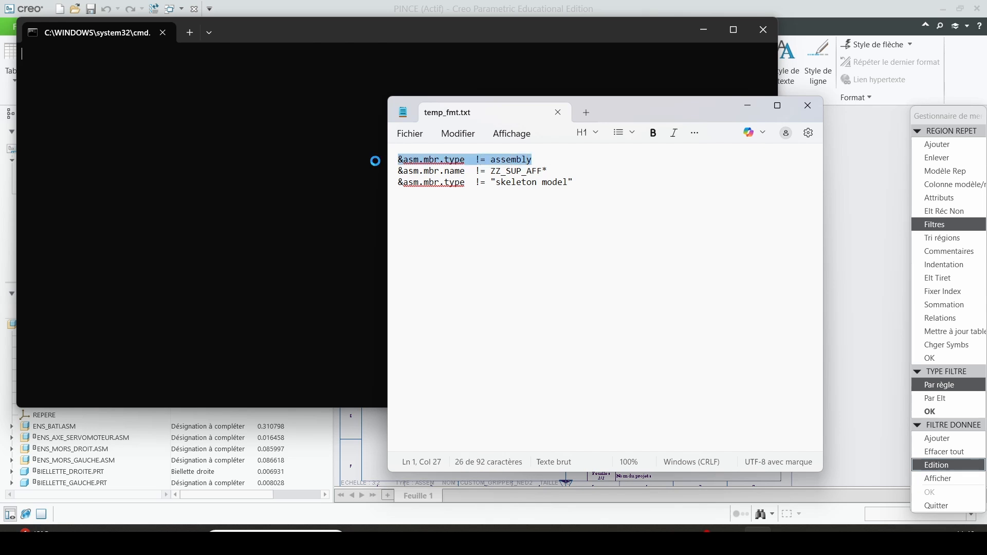
key("Delete")
key("Delete")
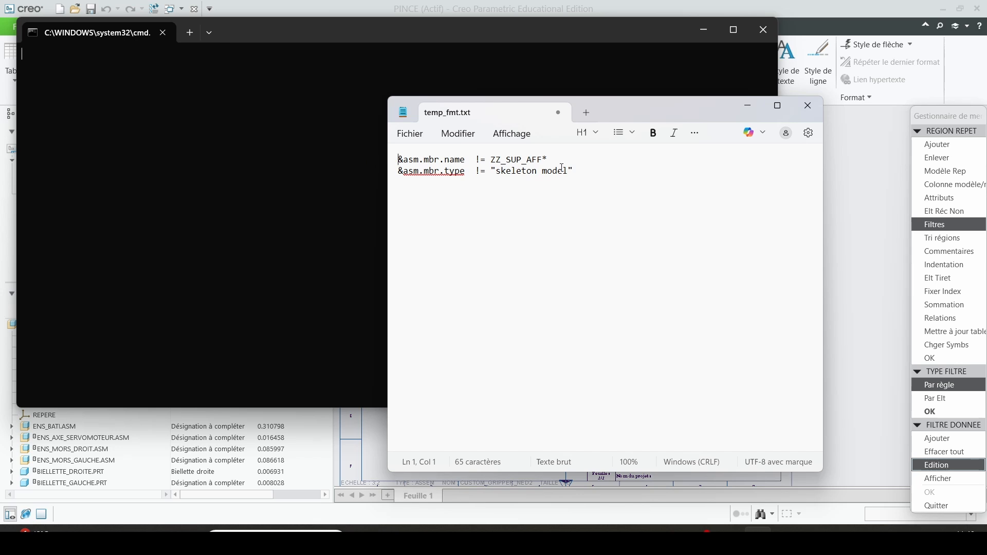
left_click_drag(583, 171, 395, 173)
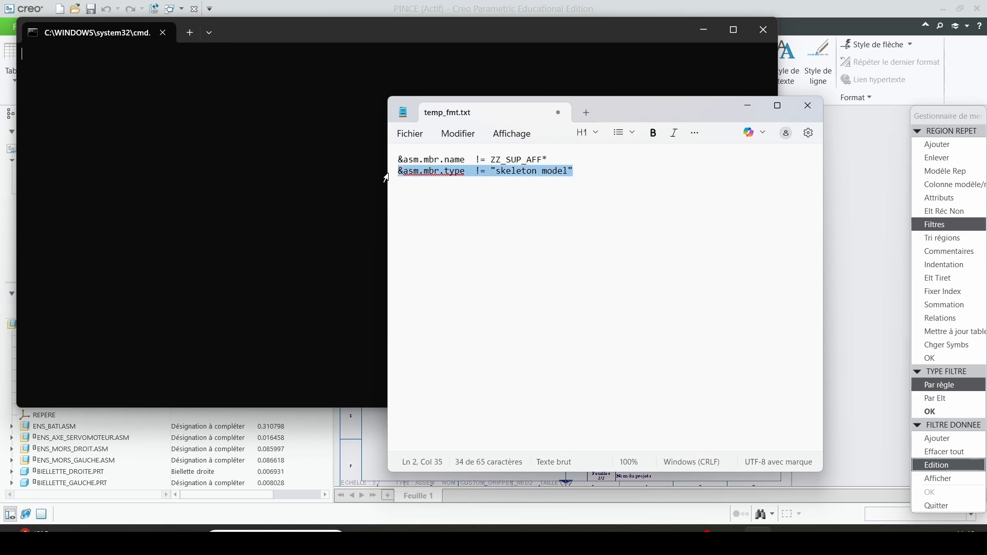
key("Delete")
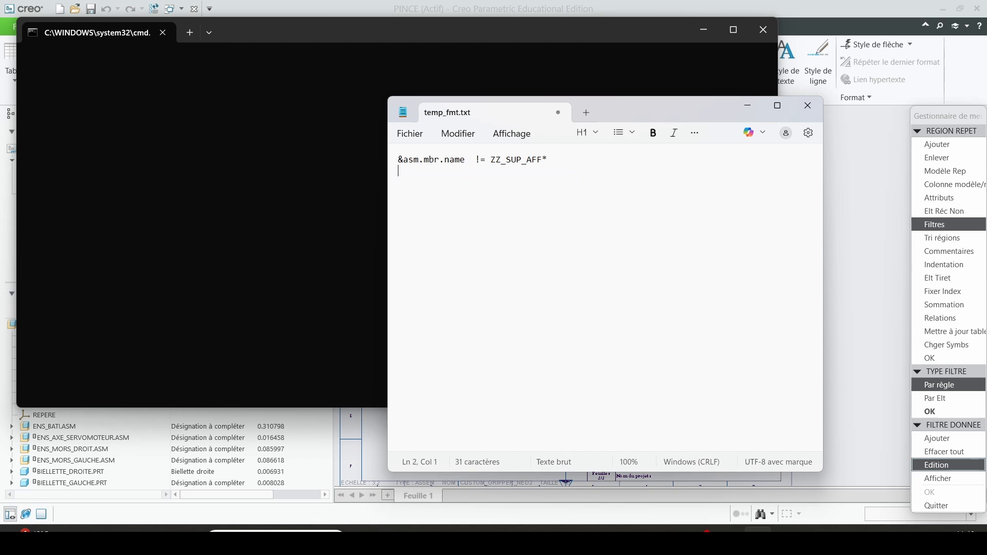
key("BackSpace")
Step: Rewrite the remaining filter rule as "&asm.mbr.name == biellette*,ens*"
left_click(479, 160)
key("BackSpace")
type("= ")
type("bielle")
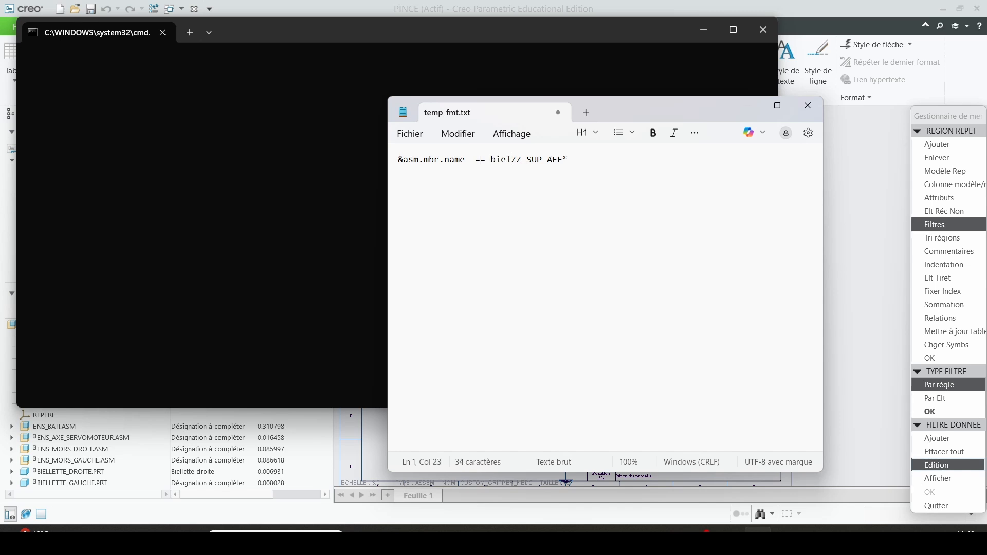
type("tte")
key("Delete")
key("Delete")
key("Delete")
key("Delete")
key("Delete")
key("Delete")
key("Delete")
key("Delete")
key("Delete")
type("en")
left_click(401, 171)
key("BackSpace")
Step: Save and close the filter rule file, and apply the filter to the parts list's repeat region
left_click(411, 135)
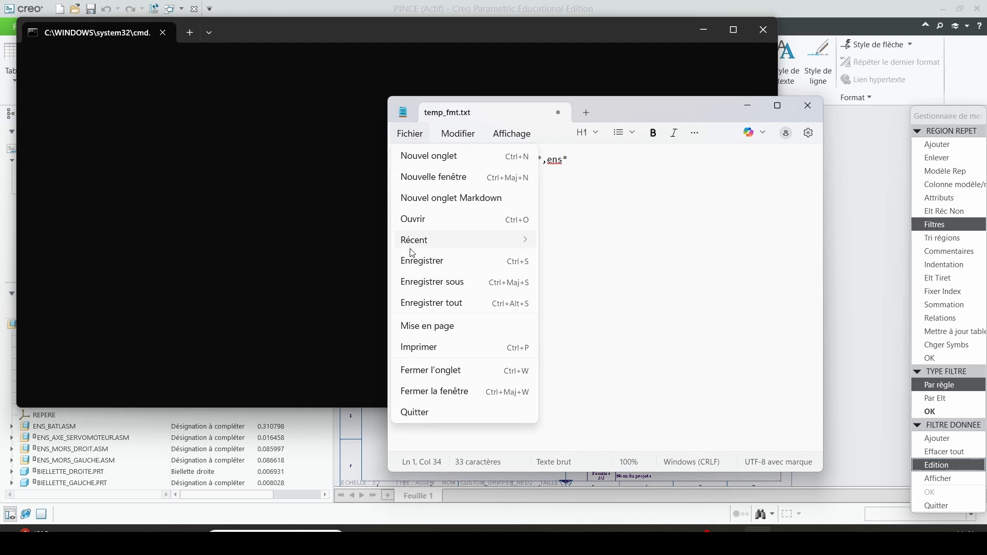
left_click(453, 262)
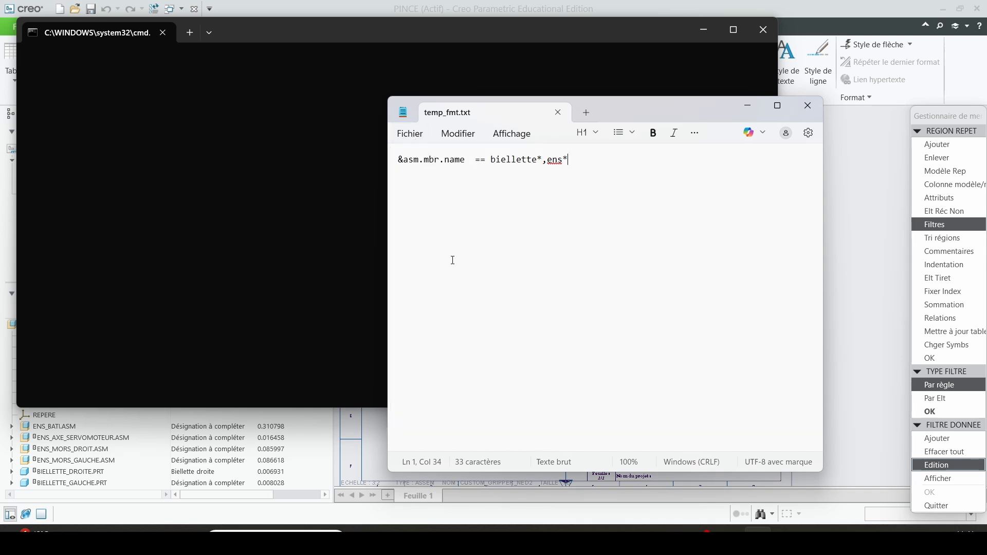
left_click(815, 112)
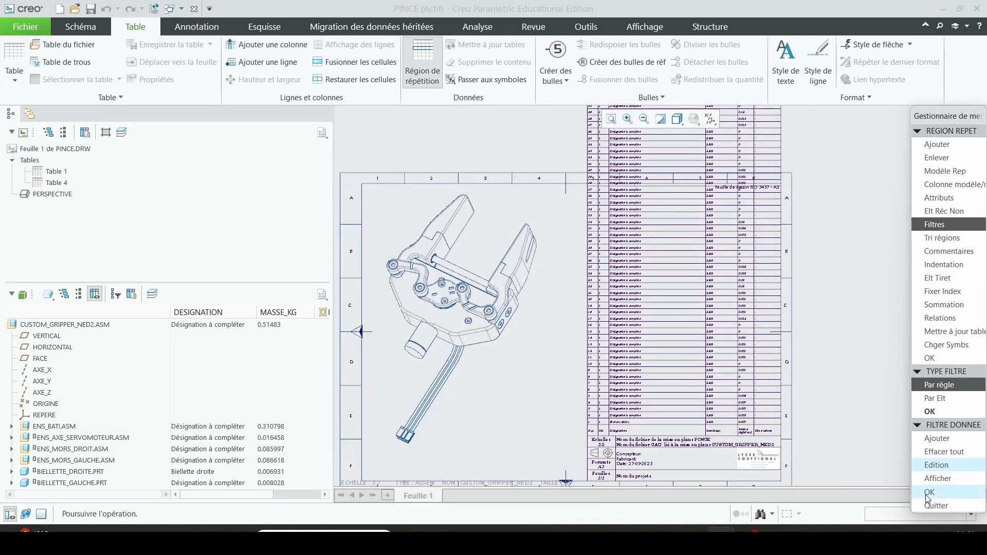
left_click(950, 492)
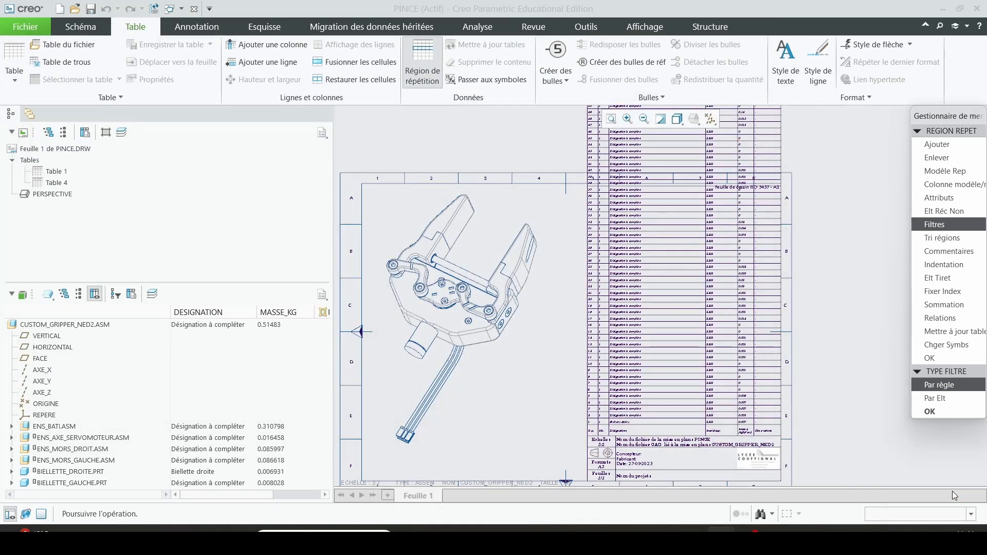
left_click(939, 414)
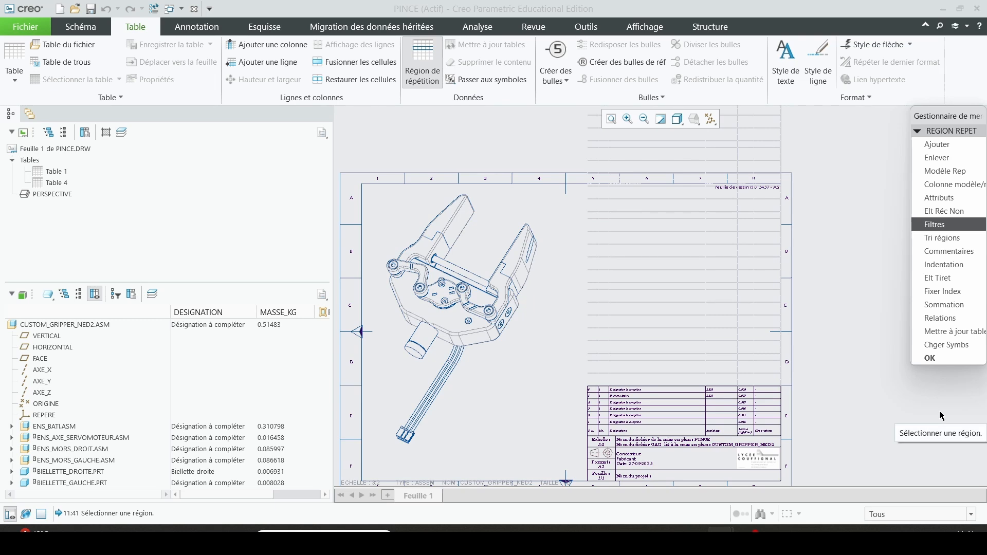
left_click(940, 360)
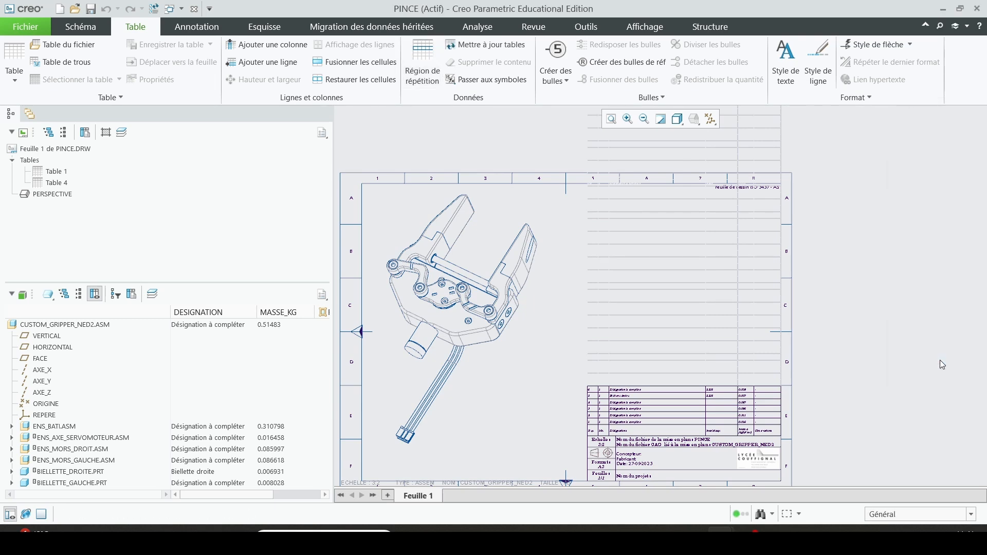
scroll(640, 364, "down", 6)
scroll(559, 340, "up", 3)
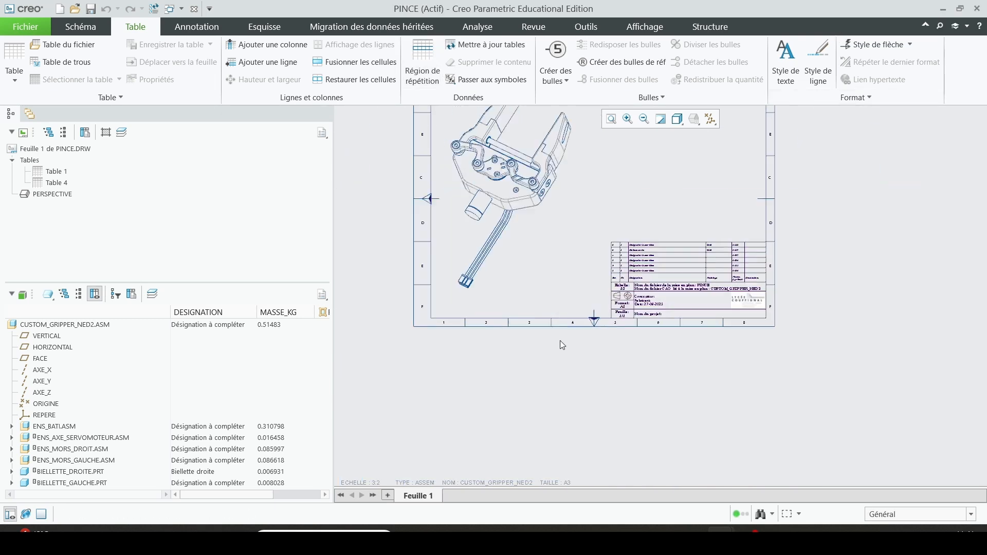
Step: Complete the component designations in the model tree with Bati, Servomoteur, Mors droit, Mors gauche and Biellette gauche, and check them in the parts list
scroll(617, 304, "down", 5)
scroll(699, 179, "down", 2)
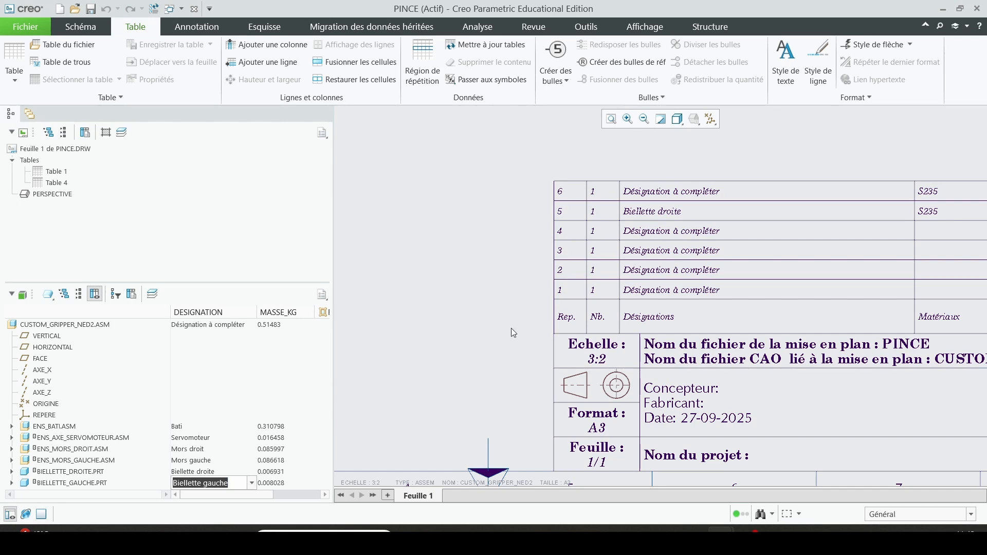
left_click(428, 347)
scroll(523, 332, "up", 3)
scroll(624, 261, "down", 3)
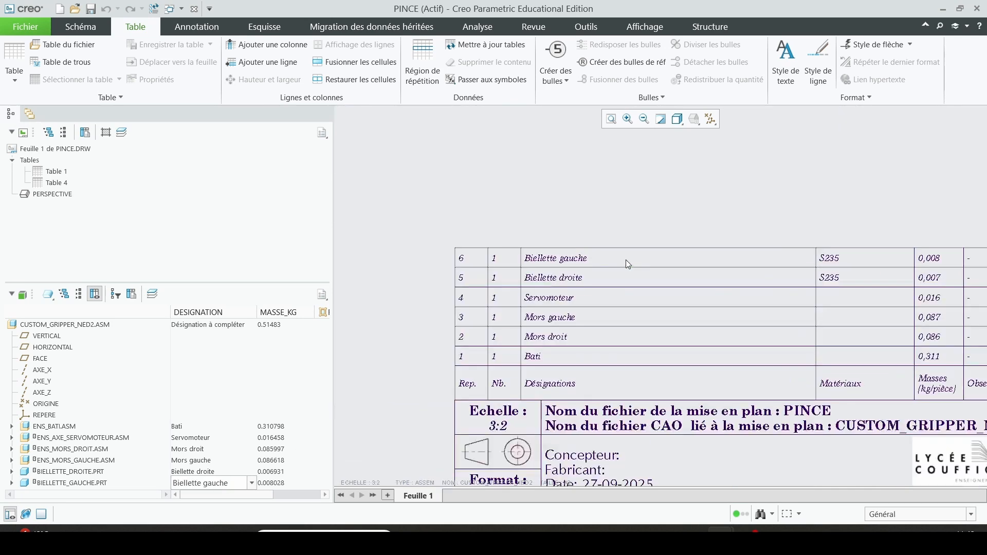
scroll(529, 316, "down", 2)
scroll(531, 320, "up", 1)
scroll(546, 320, "down", 1)
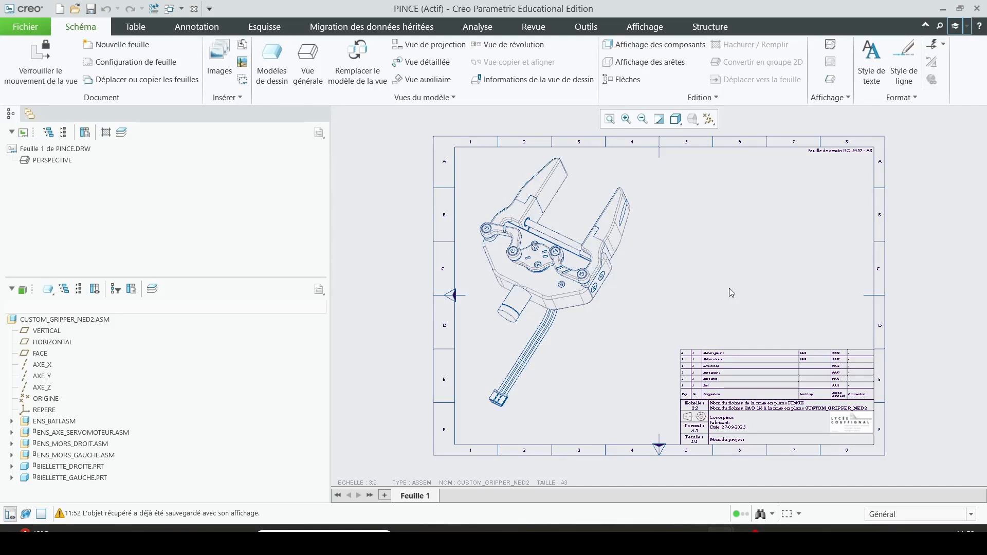
Step: Create balloons for all parts list items on the PERSPECTIVE view
left_click(135, 26)
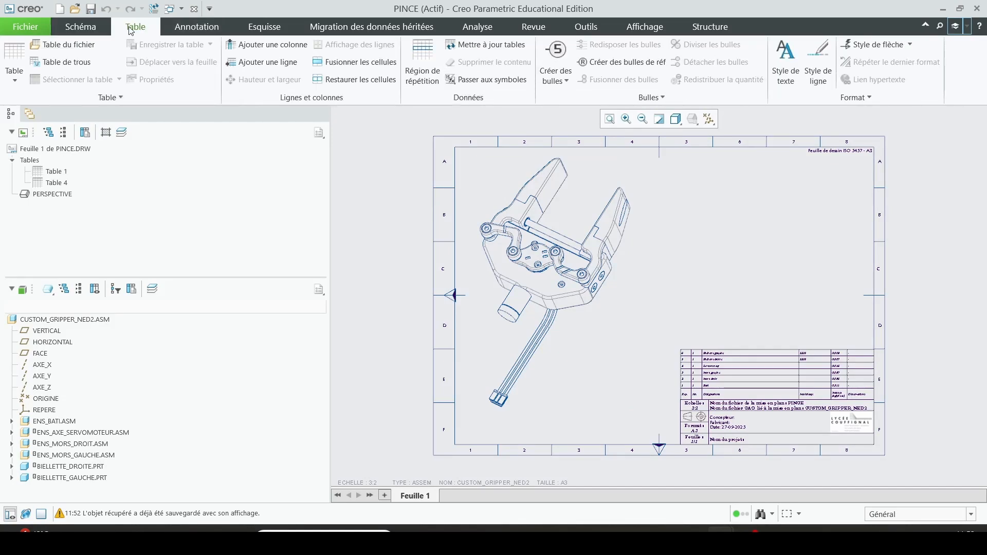
left_click(565, 81)
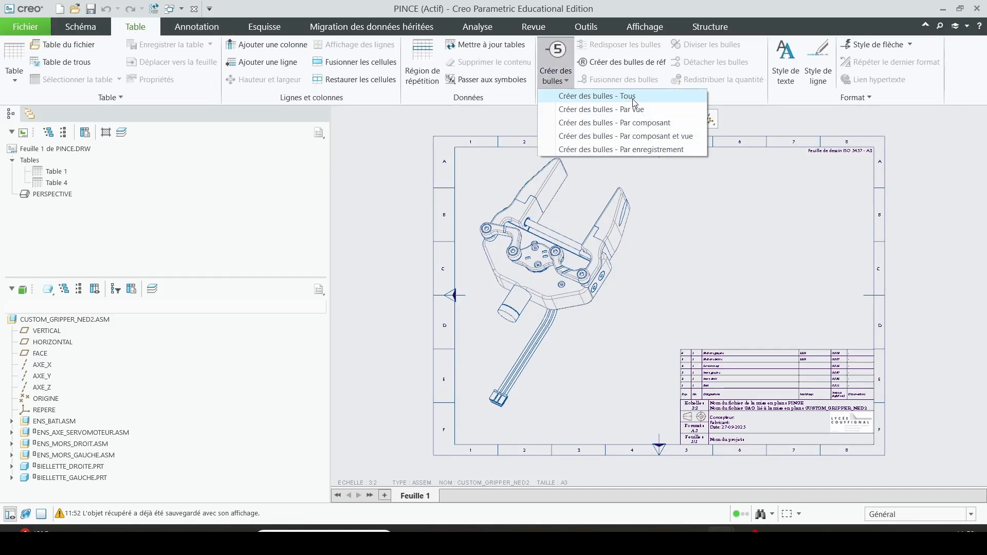
left_click(595, 97)
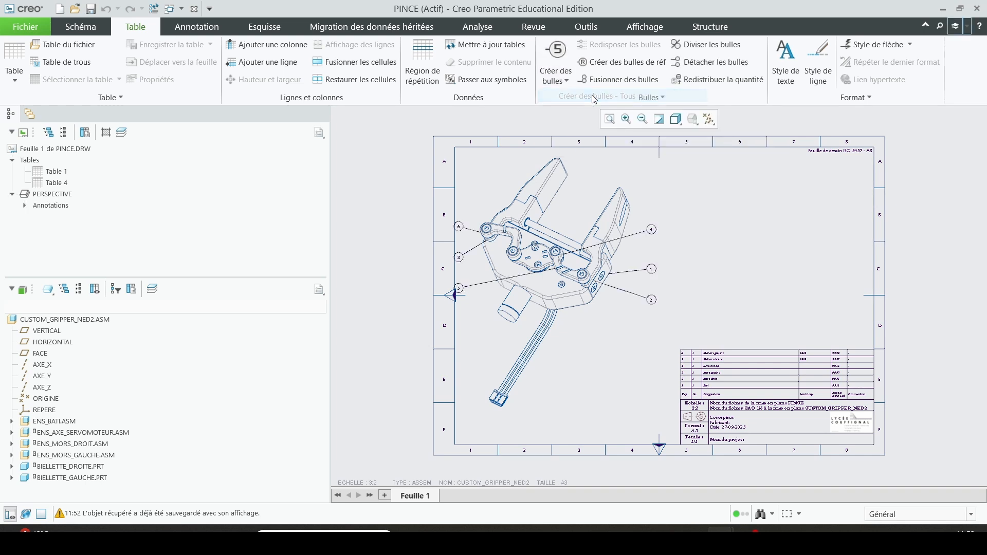
Step: Move the PERSPECTIVE view and its balloons slightly down and to the right within the sheet frame
left_click(586, 227)
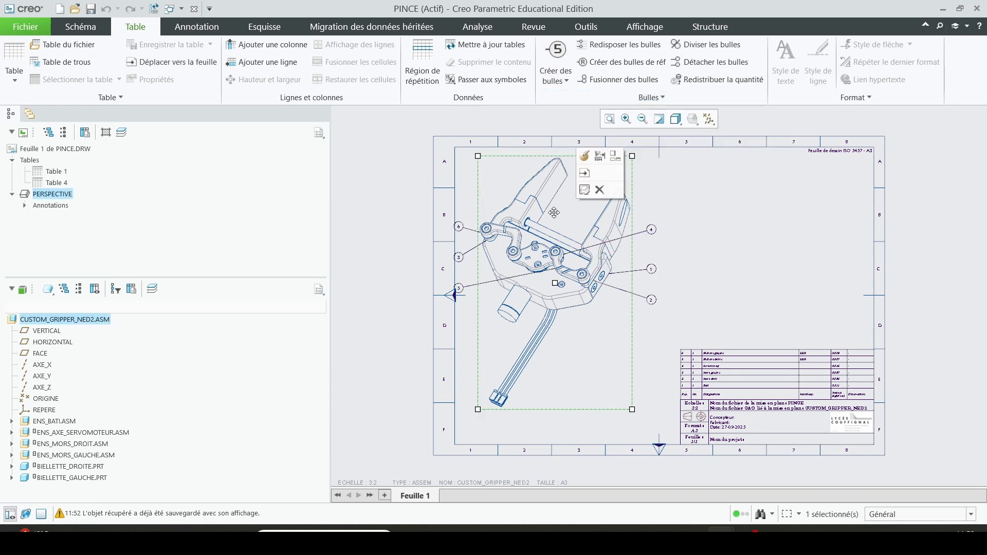
left_click_drag(586, 227, 599, 237)
left_click(727, 260)
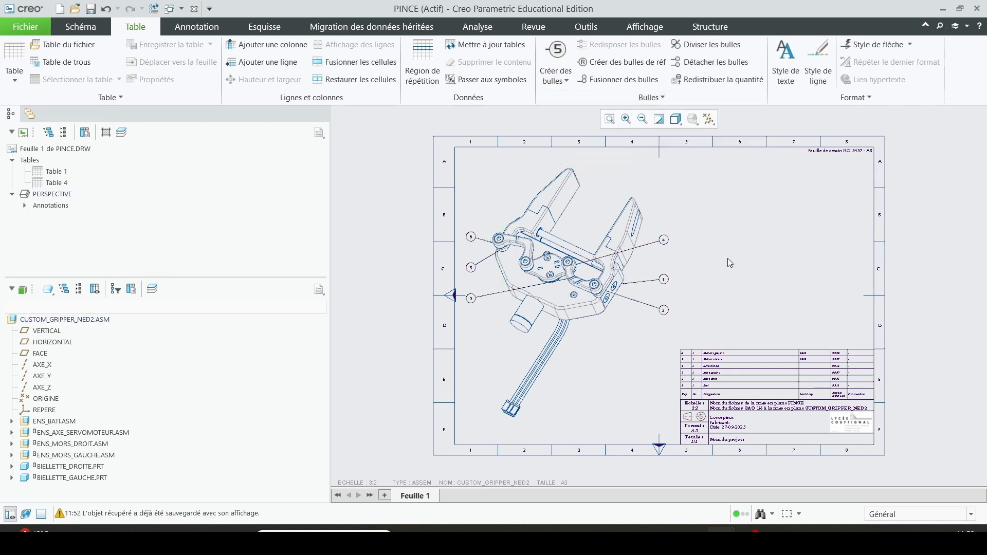